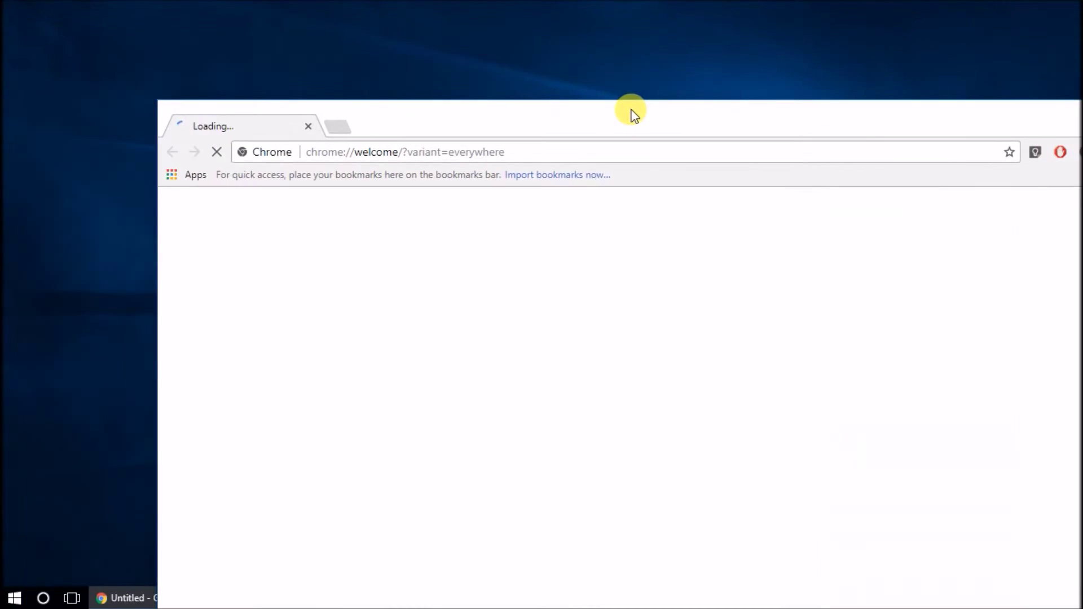
# Step: Maximize the Chrome window and dismiss the sign-in card on the welcome page
pyautogui.doubleClick(630, 110)
pyautogui.click(380, 37)
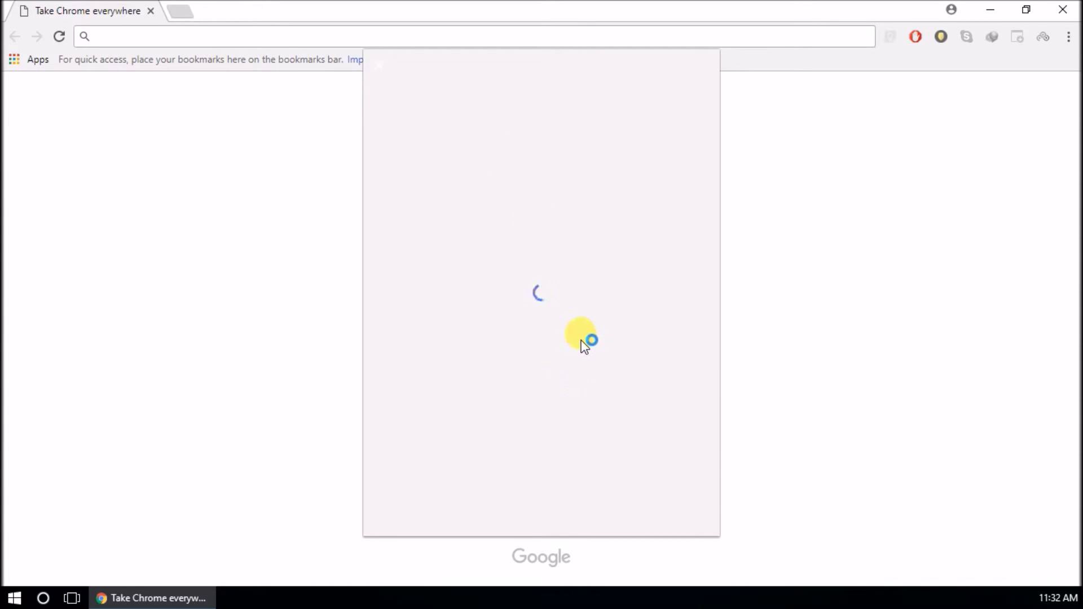
pyautogui.click(378, 65)
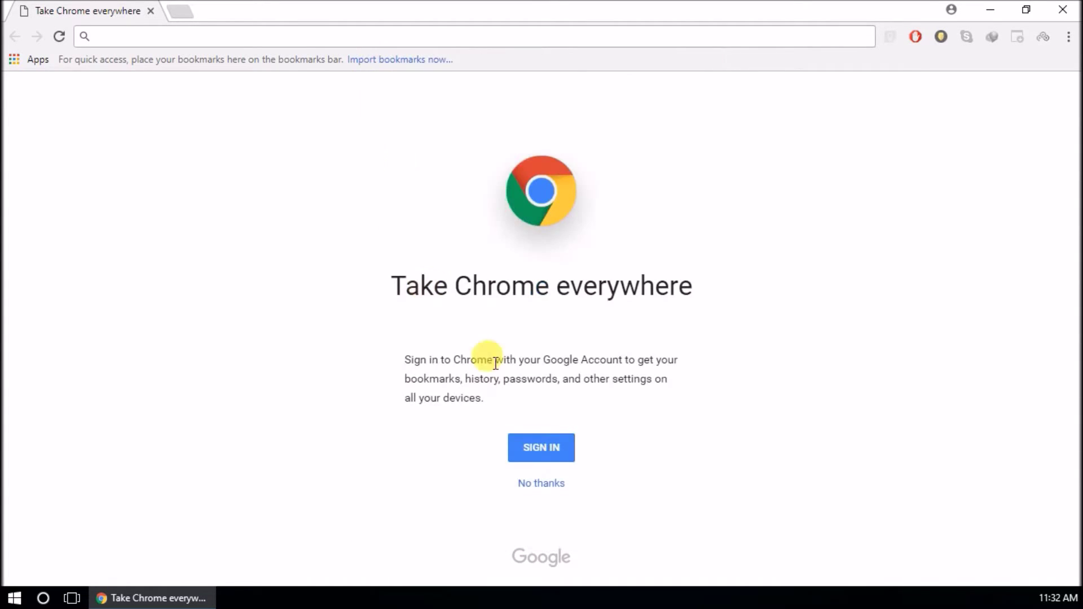
# Step: Run a Google search for 'letsencrypt' from the address bar
pyautogui.click(252, 39)
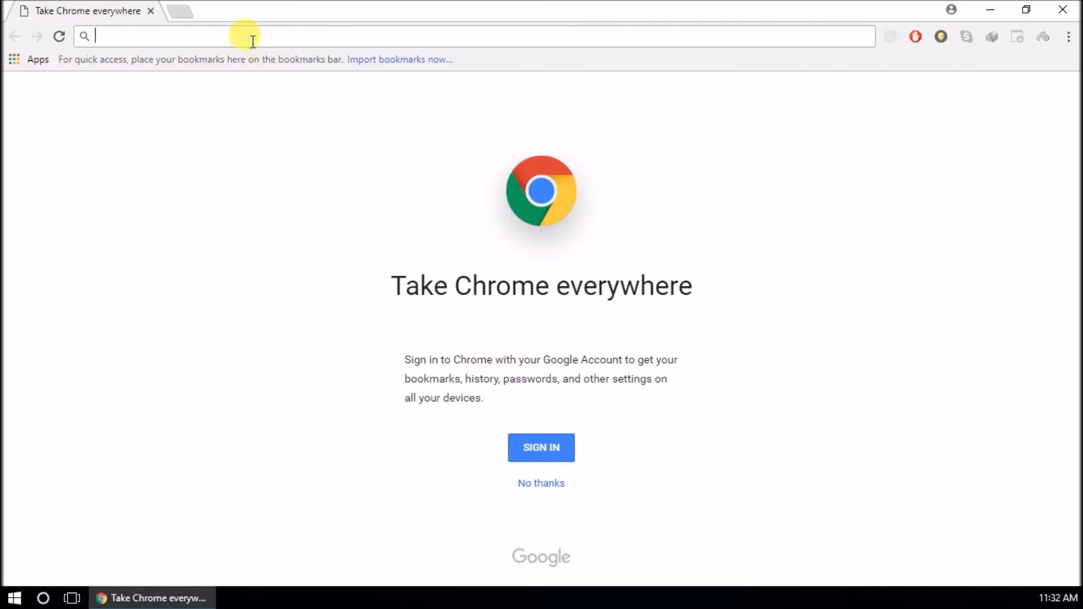
pyautogui.write('let')
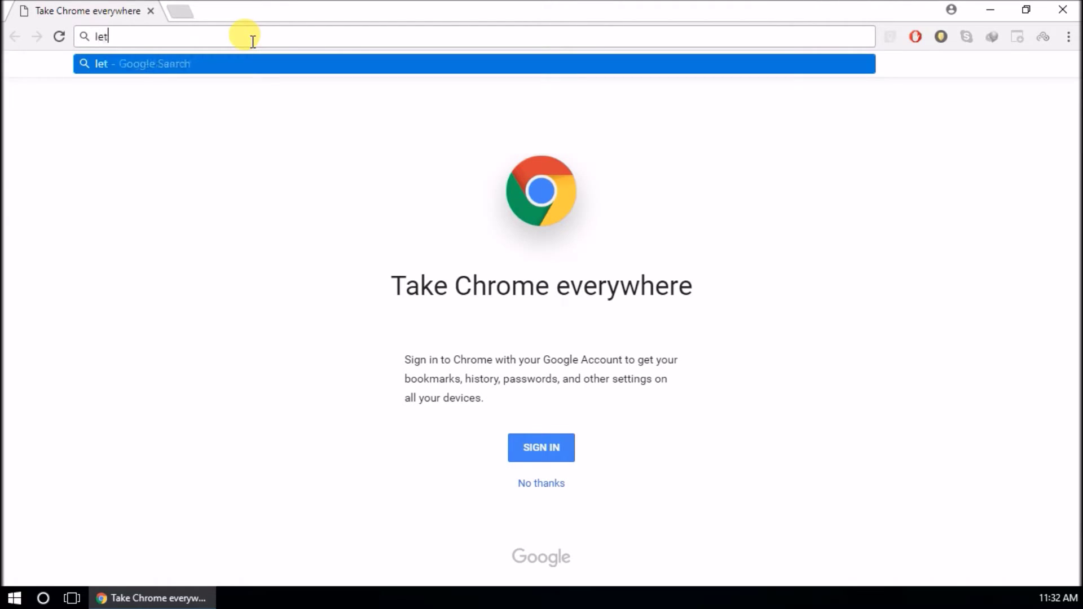
pyautogui.write('sen')
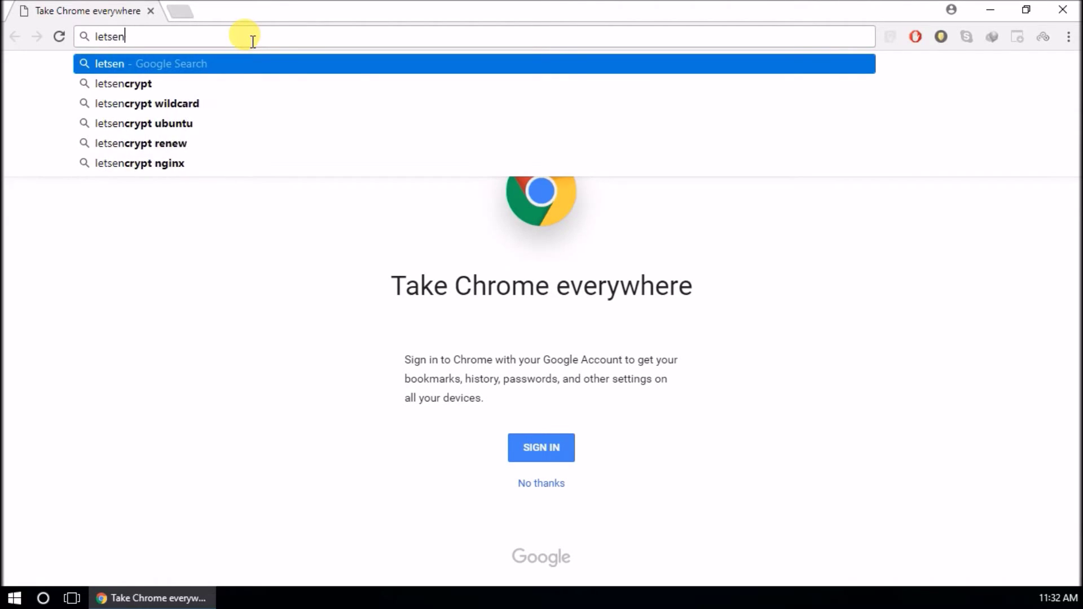
pyautogui.write('crypt')
pyautogui.press('Return')
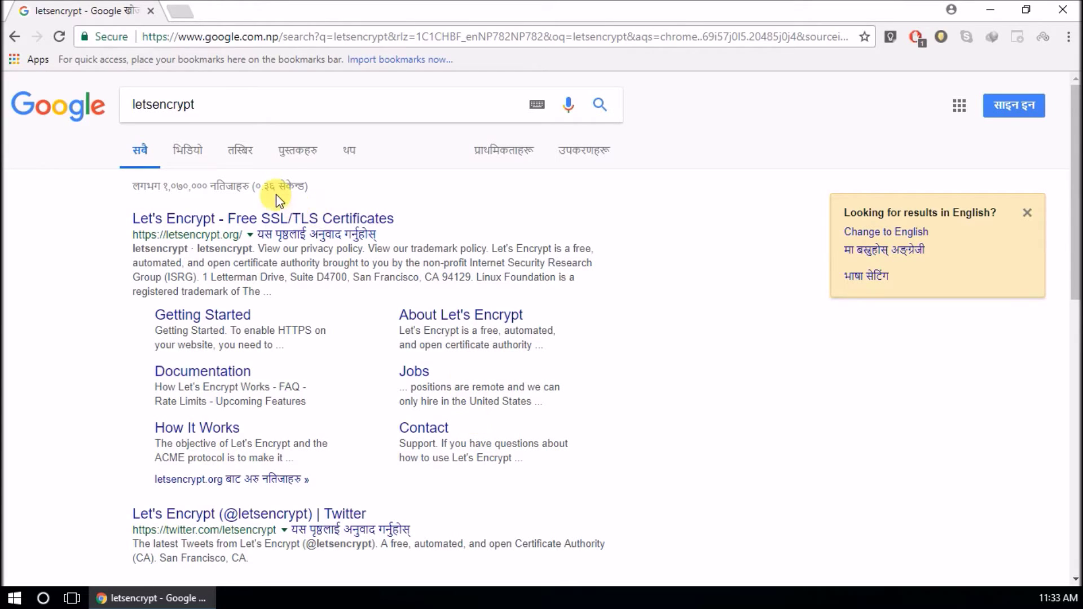
# Step: Load asteroidventure.com in a new browser tab
pyautogui.hotkey('ctrl', 't')
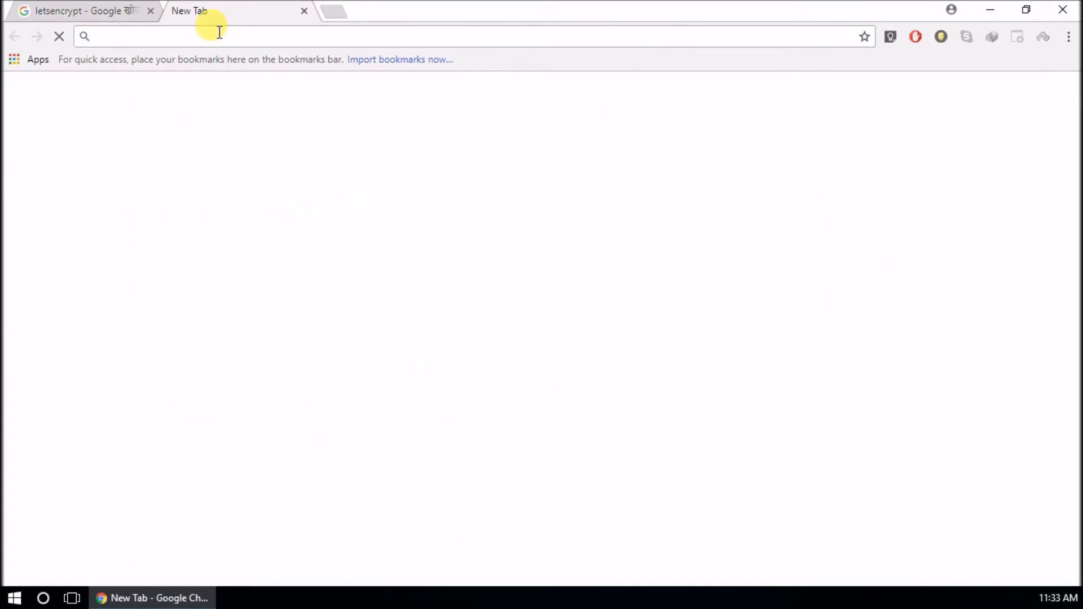
pyautogui.write('asteroidv')
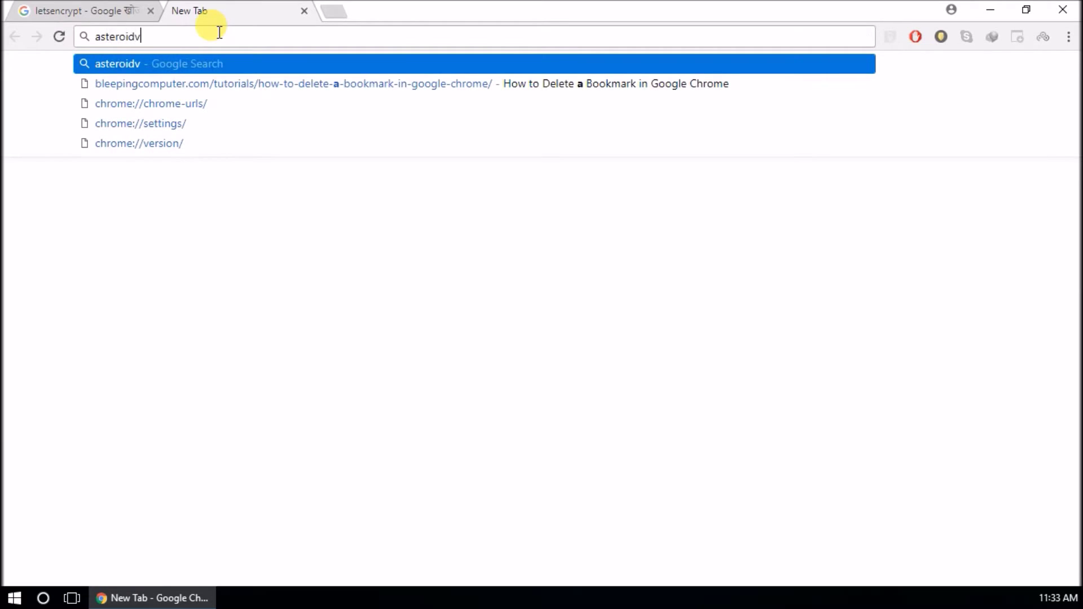
pyautogui.write('enture.com')
pyautogui.press('Return')
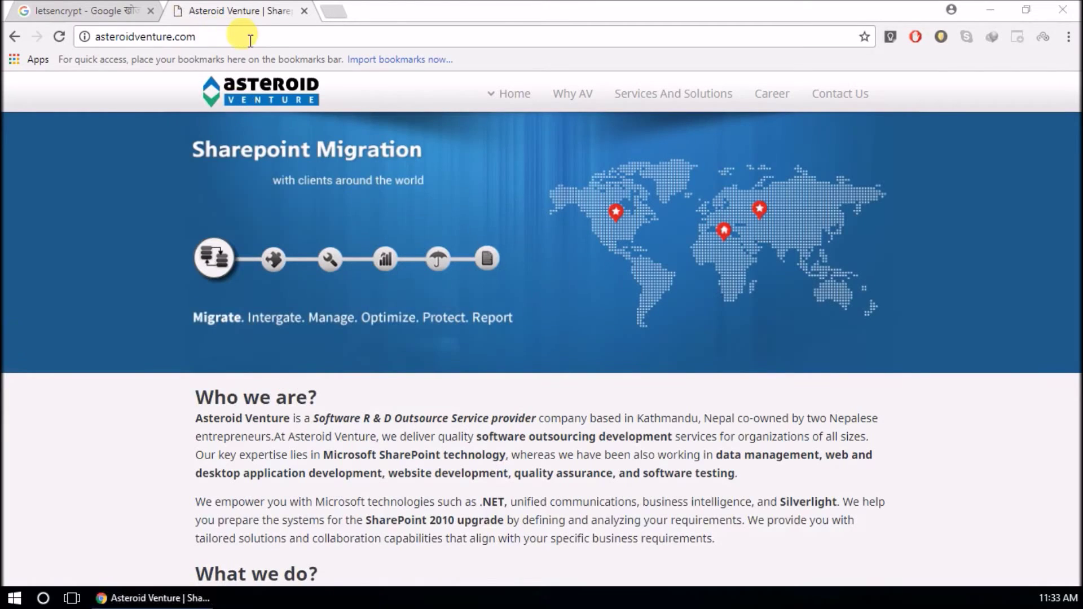
# Step: Check the site's not-secure connection details, then append /cpanel to the address
pyautogui.click(250, 38)
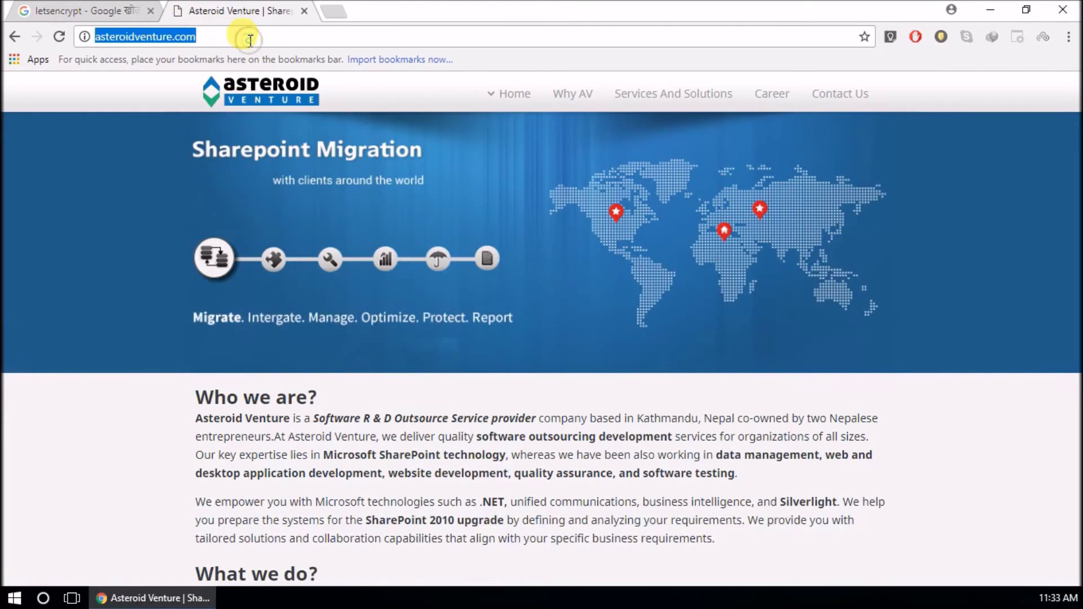
pyautogui.press('Home')
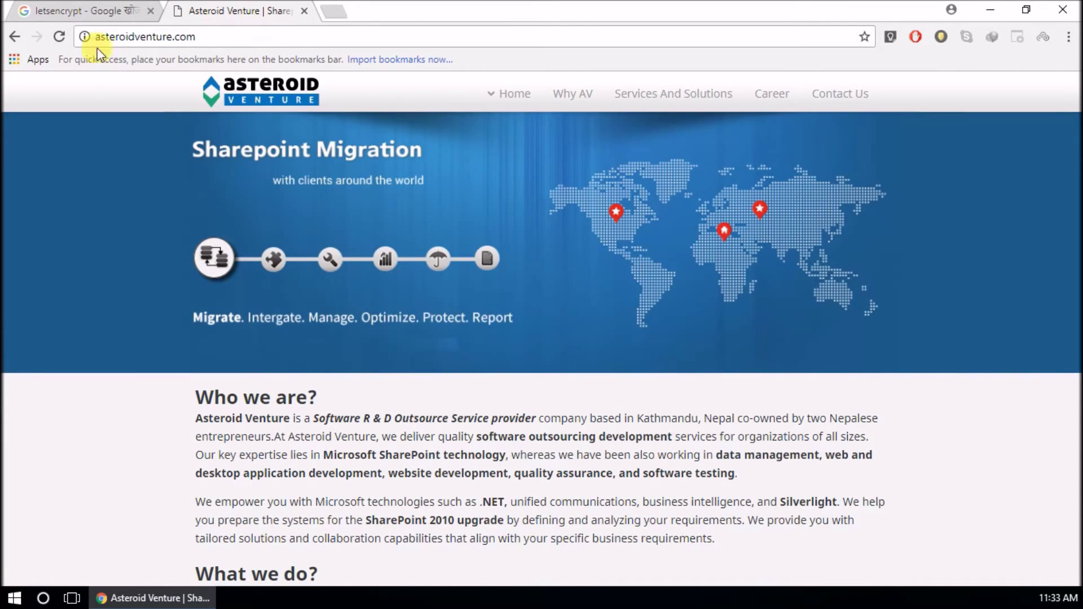
pyautogui.click(85, 37)
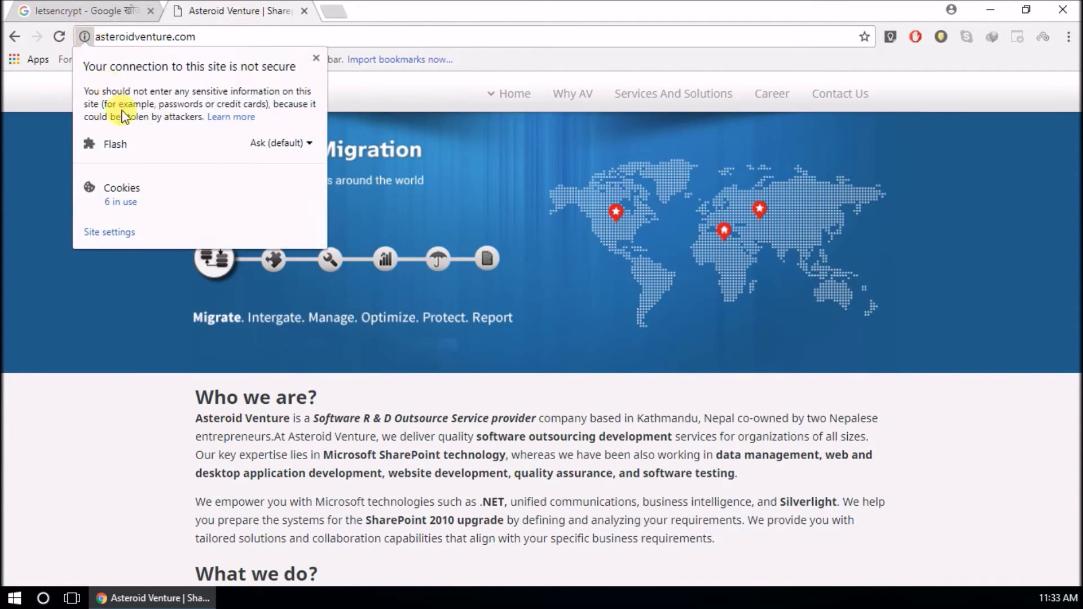
pyautogui.click(411, 35)
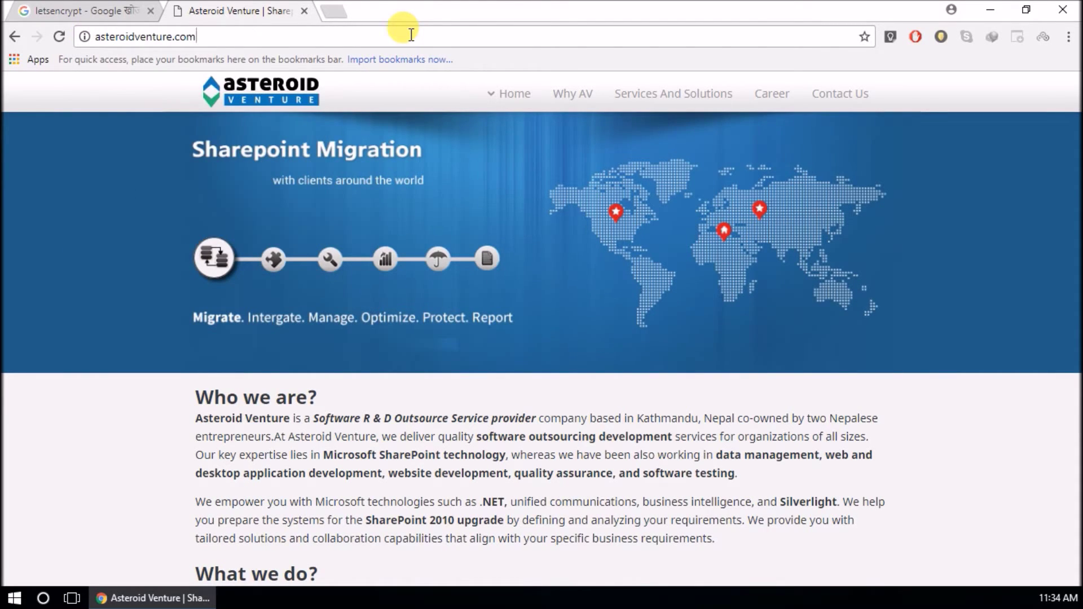
pyautogui.write('/cpanel')
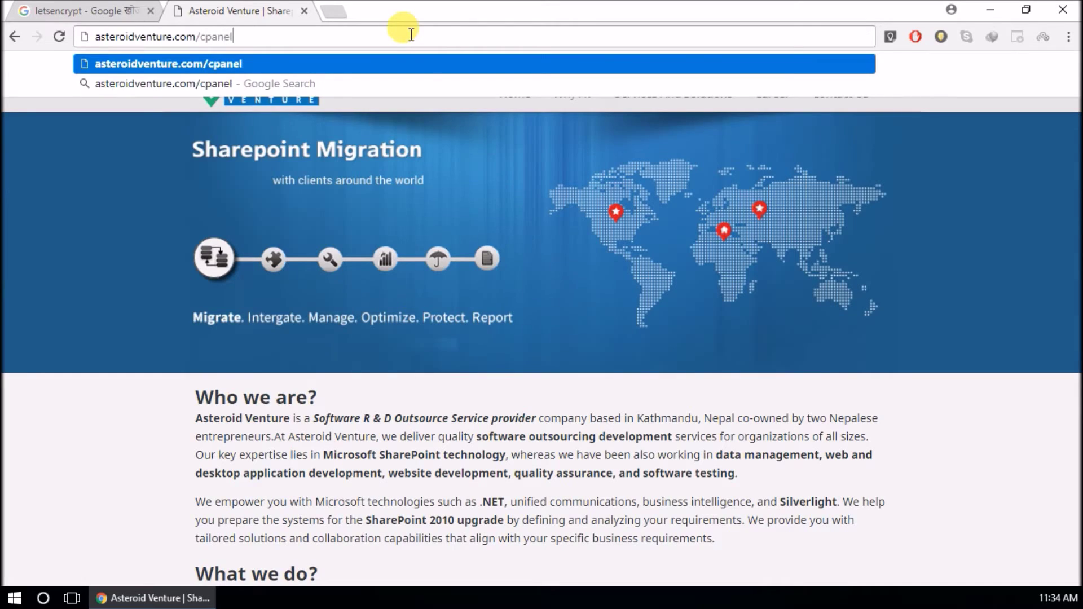
# Step: Sign in to the asteroidventure.com cPanel and decline saving the password
pyautogui.press('Return')
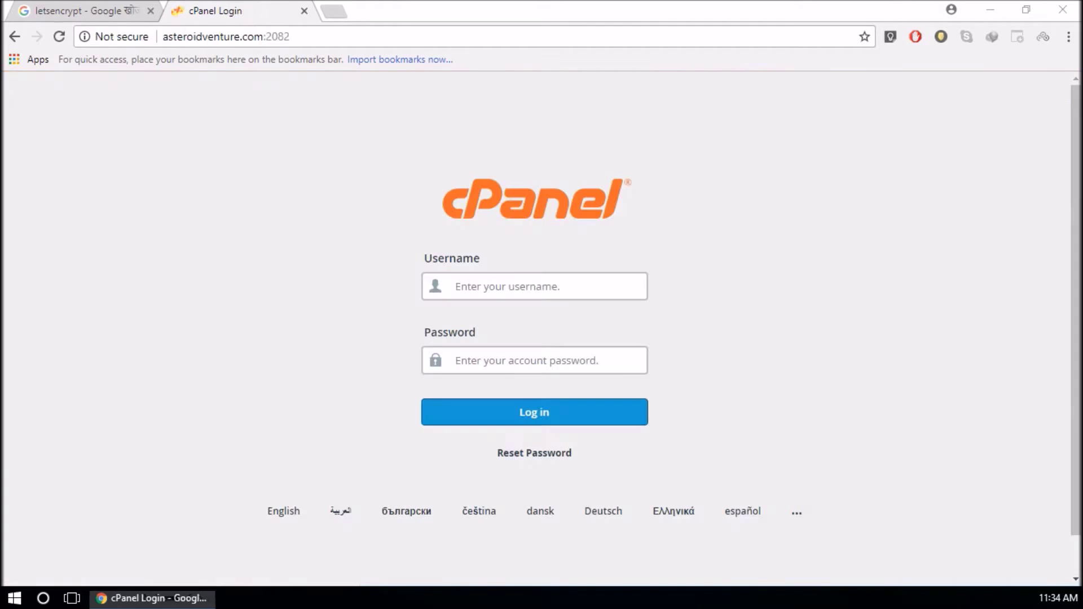
pyautogui.click(522, 287)
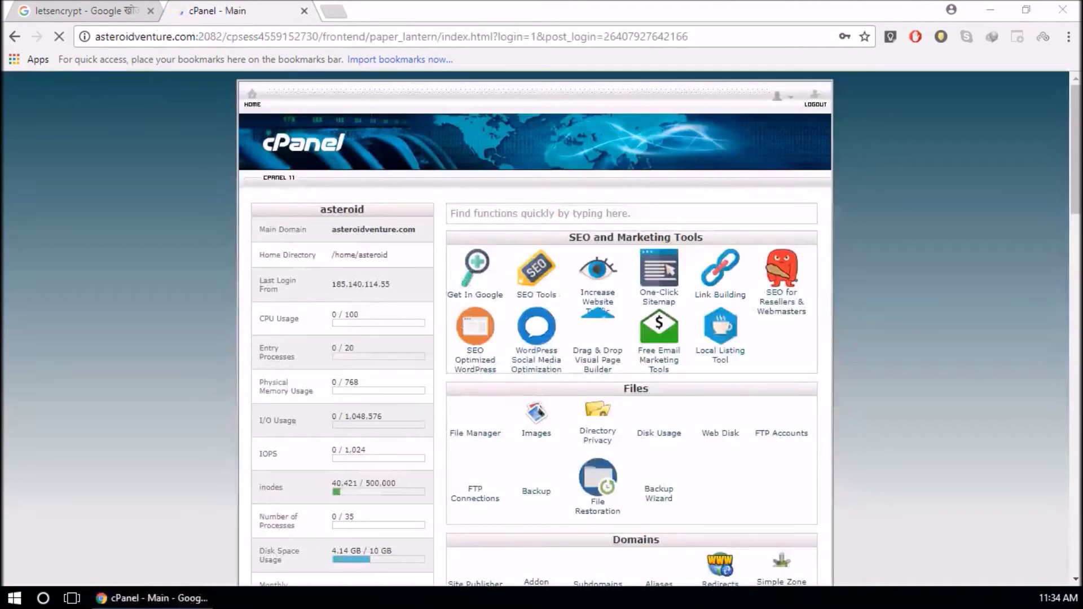
pyautogui.click(756, 515)
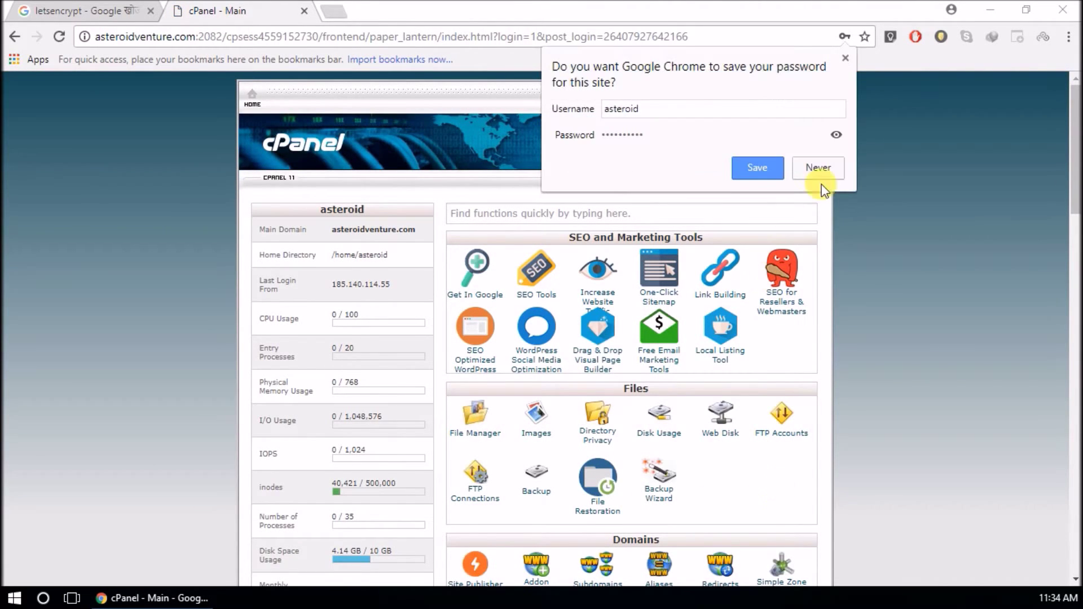
pyautogui.click(818, 168)
# Step: Scroll down to the Security section and open Let's Encrypt SSL
pyautogui.scroll(-3, 672, 451)
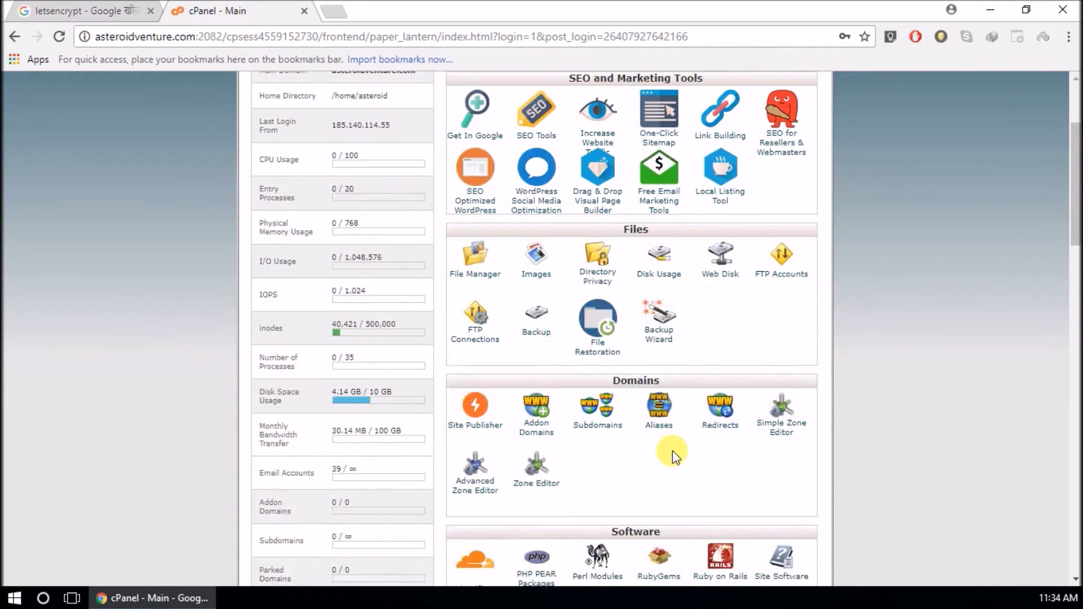
pyautogui.scroll(-4, 673, 452)
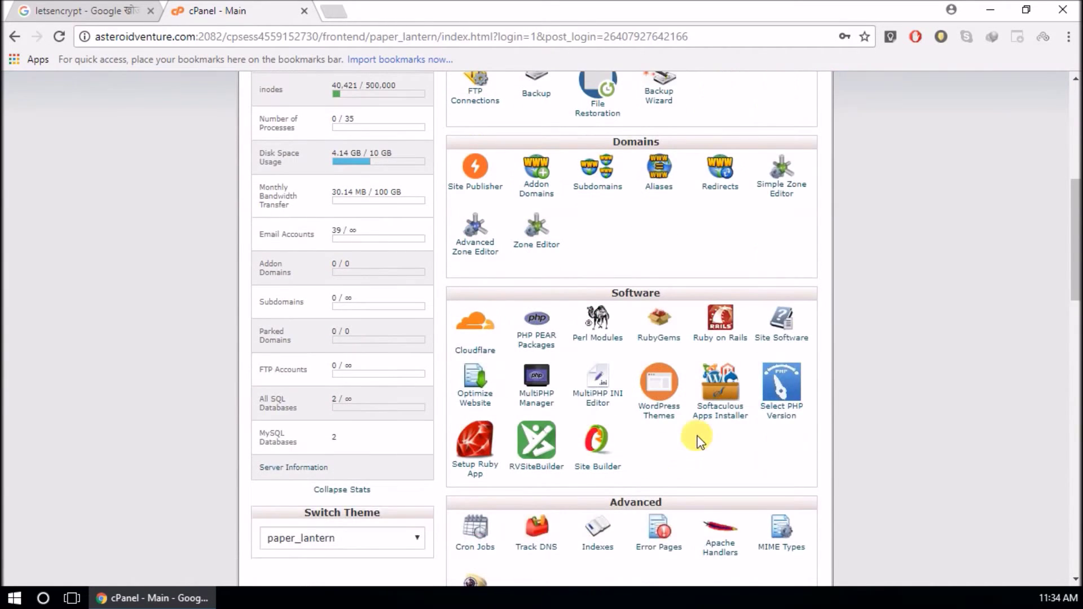
pyautogui.scroll(-3, 695, 435)
pyautogui.scroll(-14, 699, 440)
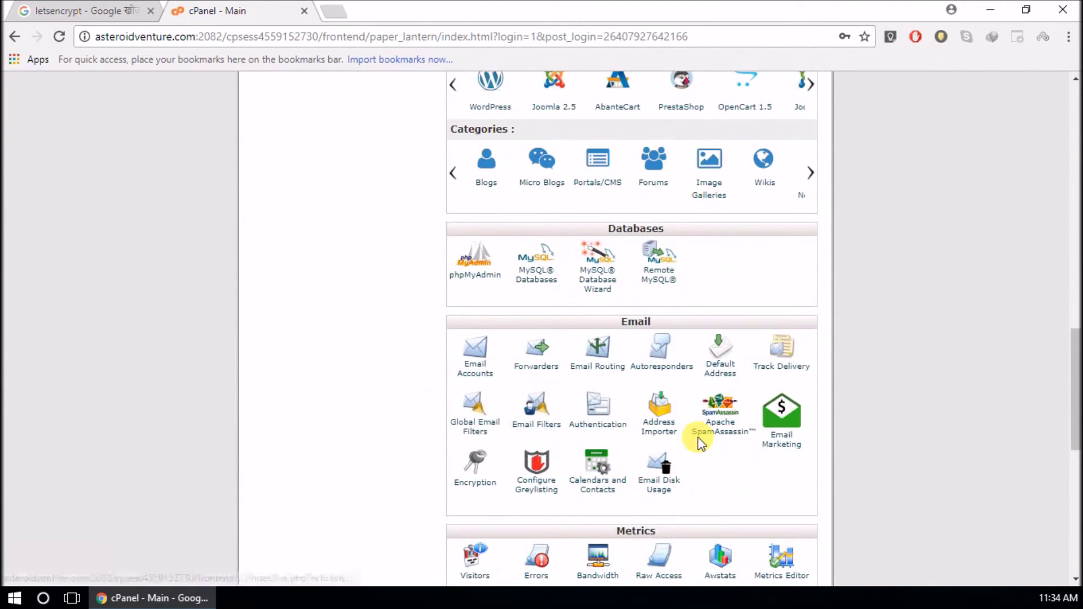
pyautogui.scroll(-3, 699, 438)
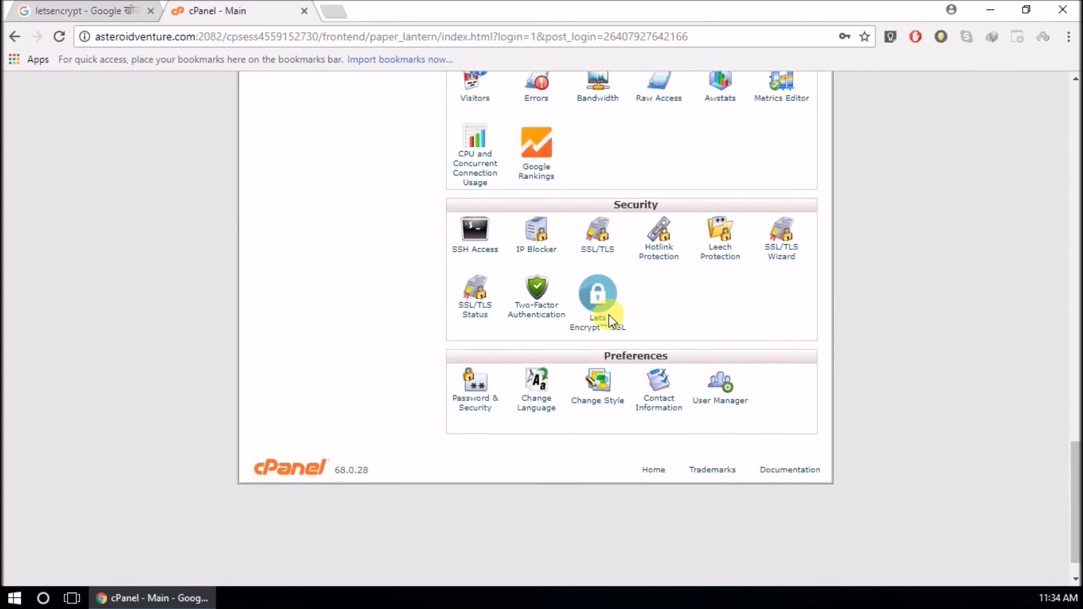
pyautogui.click(600, 306)
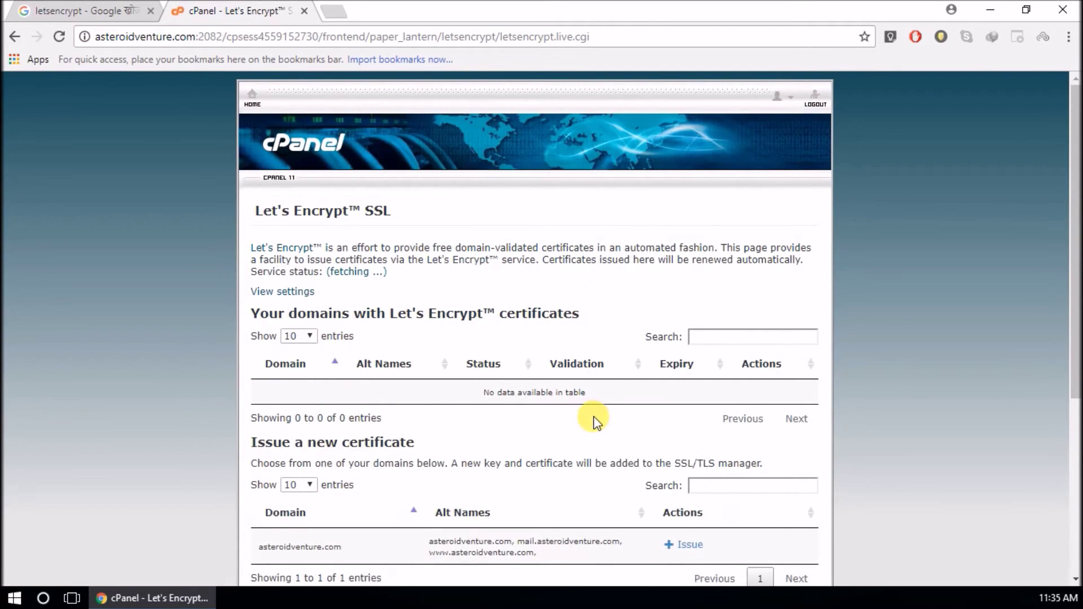
pyautogui.scroll(-3, 595, 416)
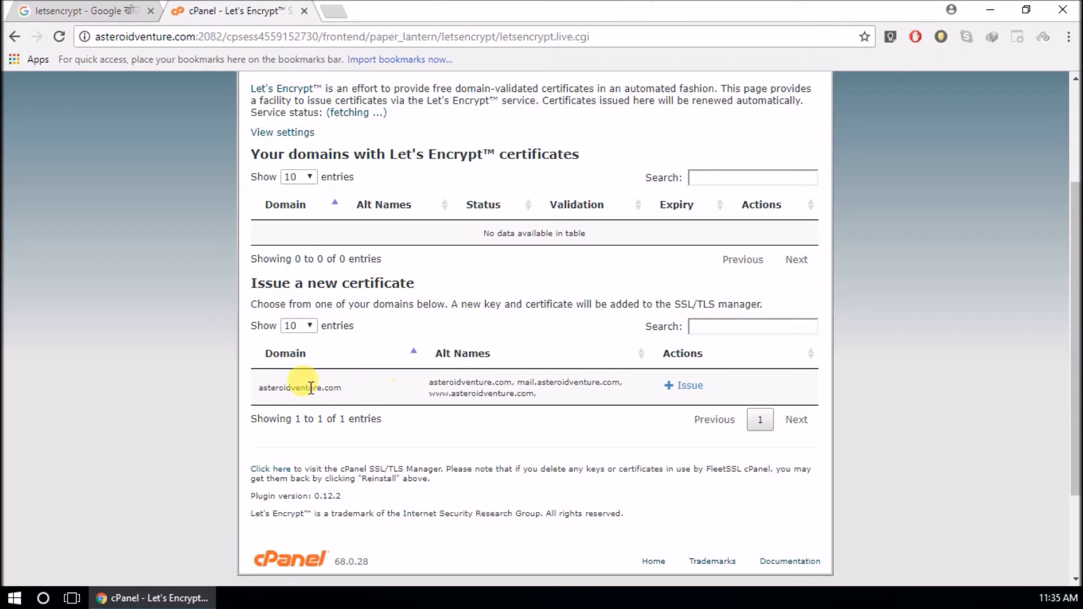
pyautogui.moveTo(257, 388); pyautogui.dragTo(317, 387)
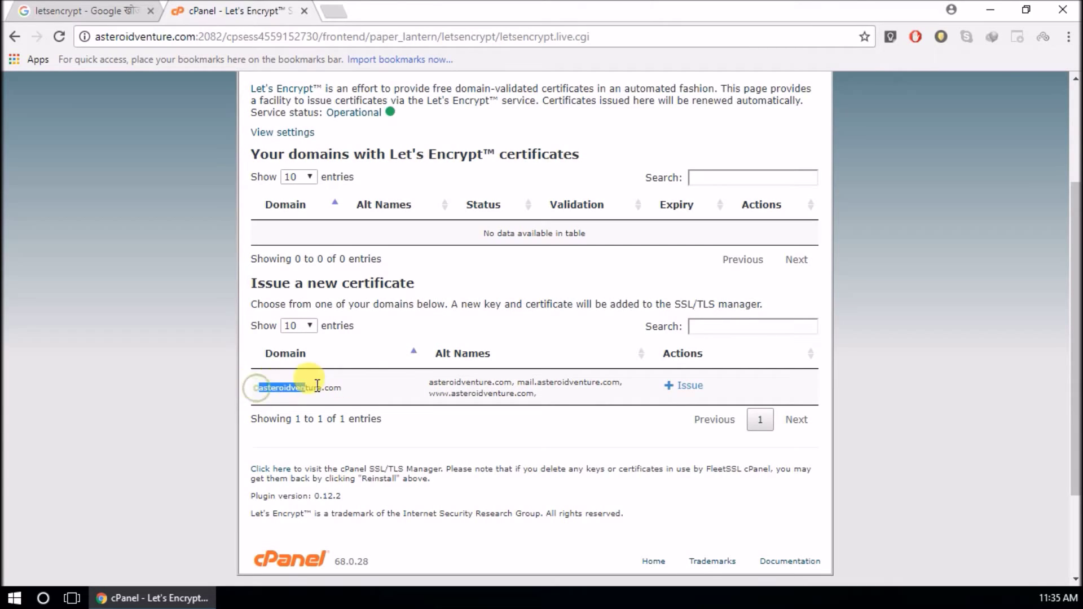
pyautogui.click(436, 388)
pyautogui.moveTo(435, 387); pyautogui.dragTo(621, 385)
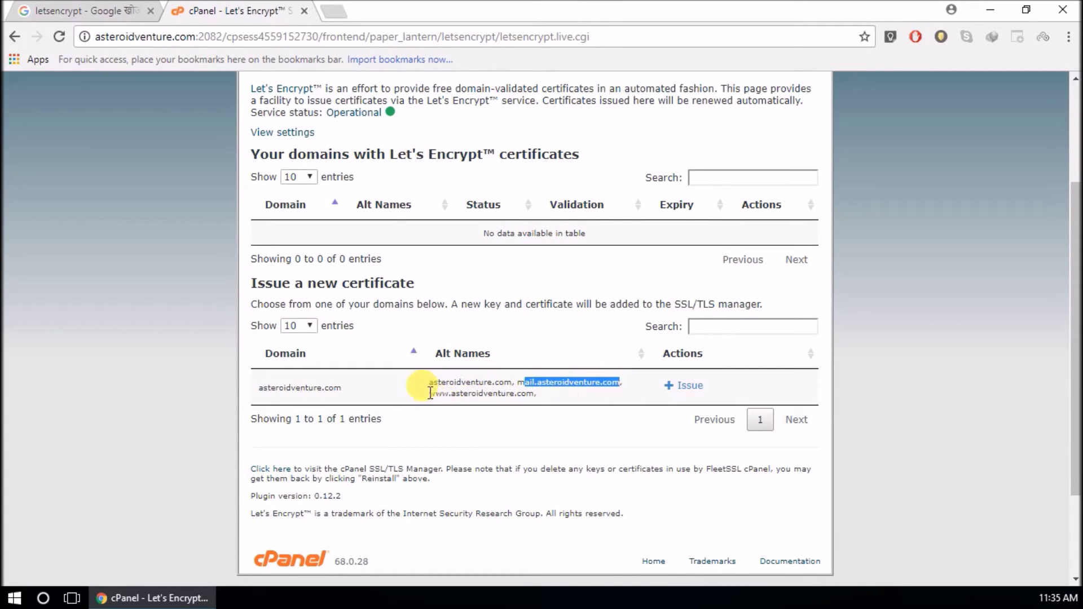
pyautogui.moveTo(427, 393); pyautogui.dragTo(535, 393)
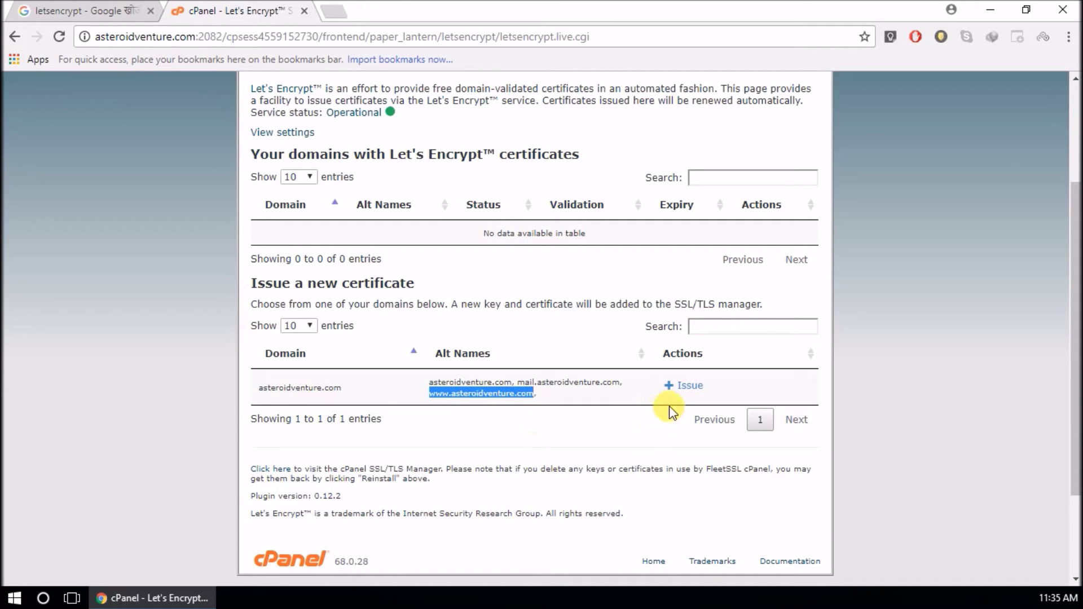
# Step: Issue the certificate for asteroidventure.com with the cPanel subdomains option ticked
pyautogui.click(676, 389)
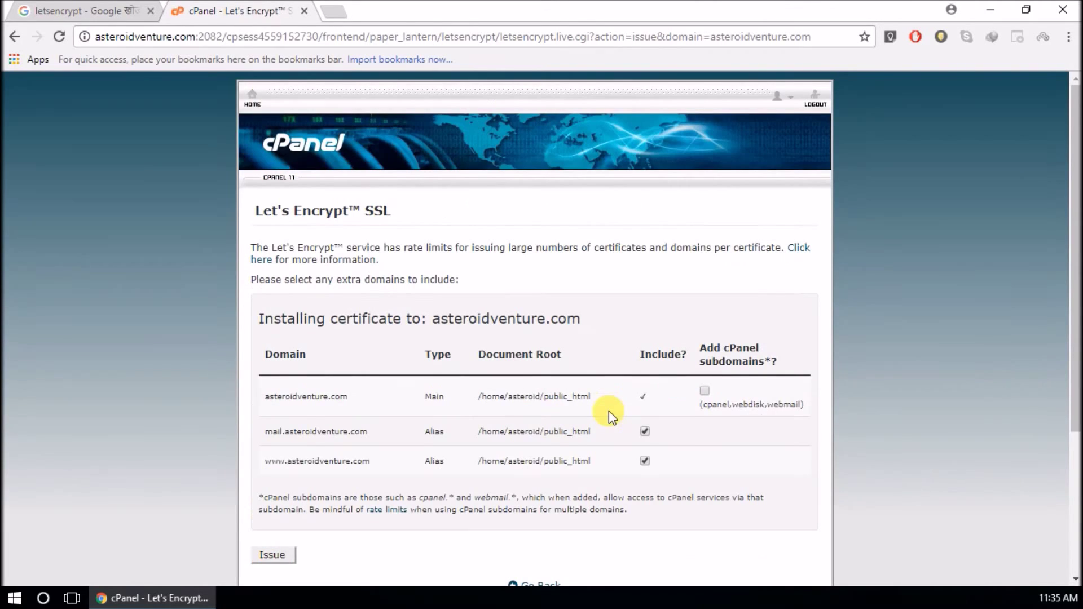
pyautogui.click(703, 391)
pyautogui.scroll(-2, 690, 488)
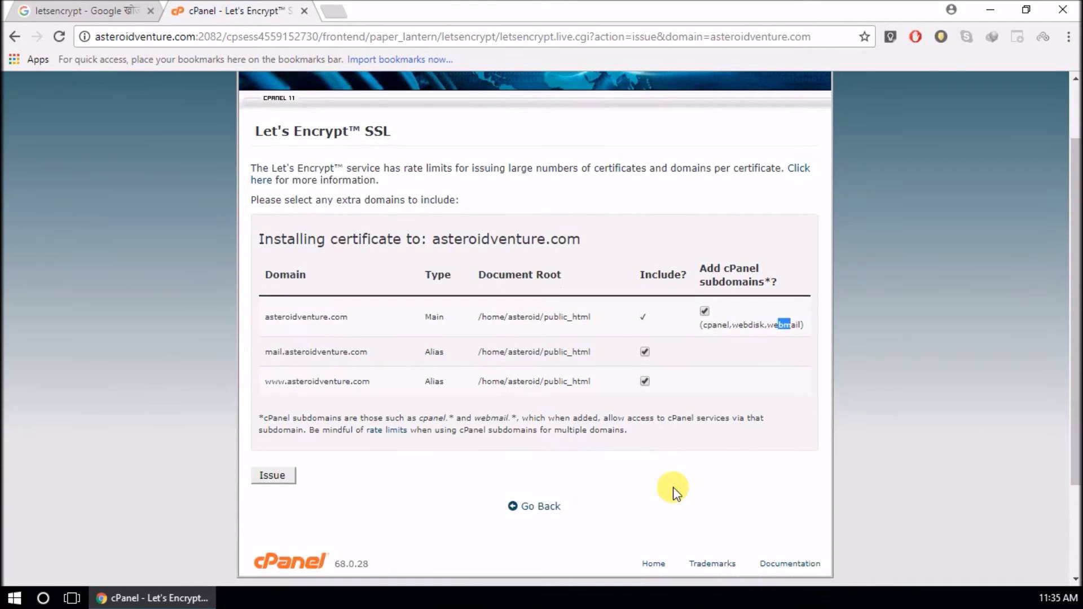
pyautogui.click(283, 480)
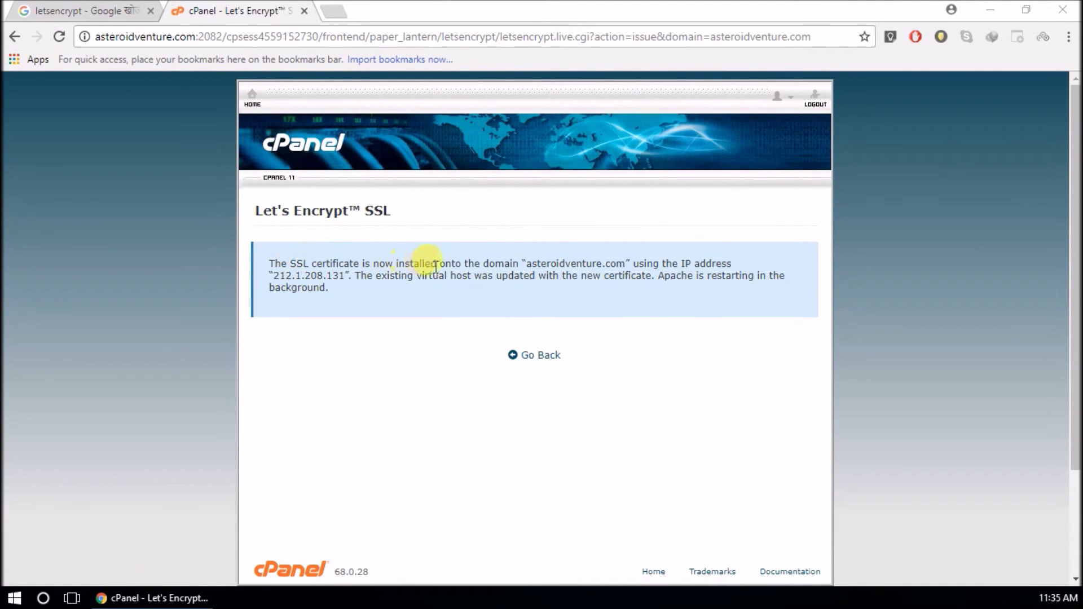
# Step: Highlight the domain, IP 212.1.208.131 and Apache restart note, then go back
pyautogui.moveTo(526, 264); pyautogui.dragTo(616, 265)
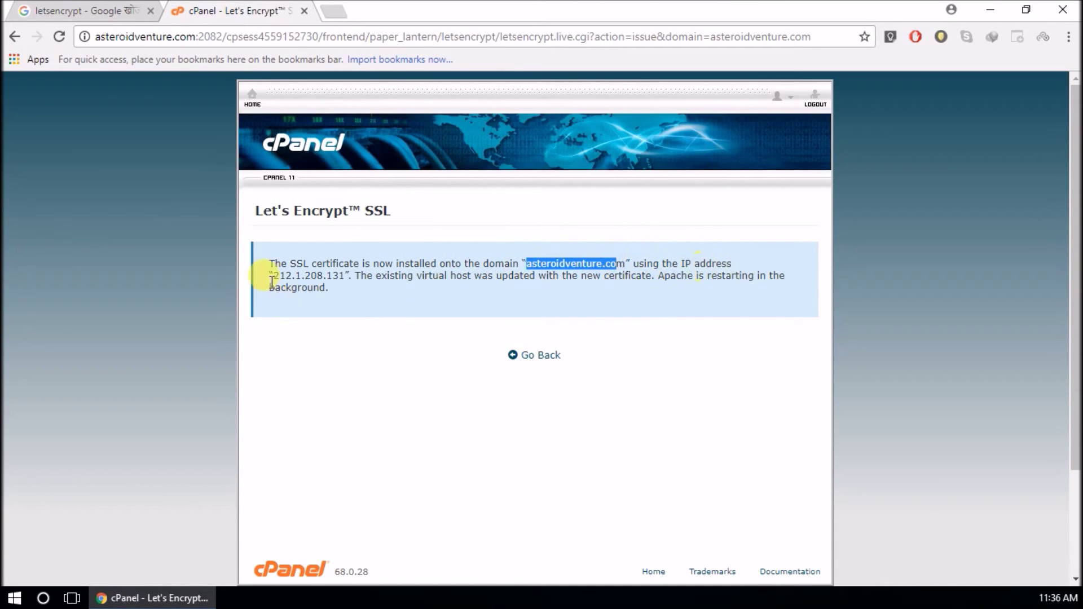
pyautogui.moveTo(271, 276); pyautogui.dragTo(348, 277)
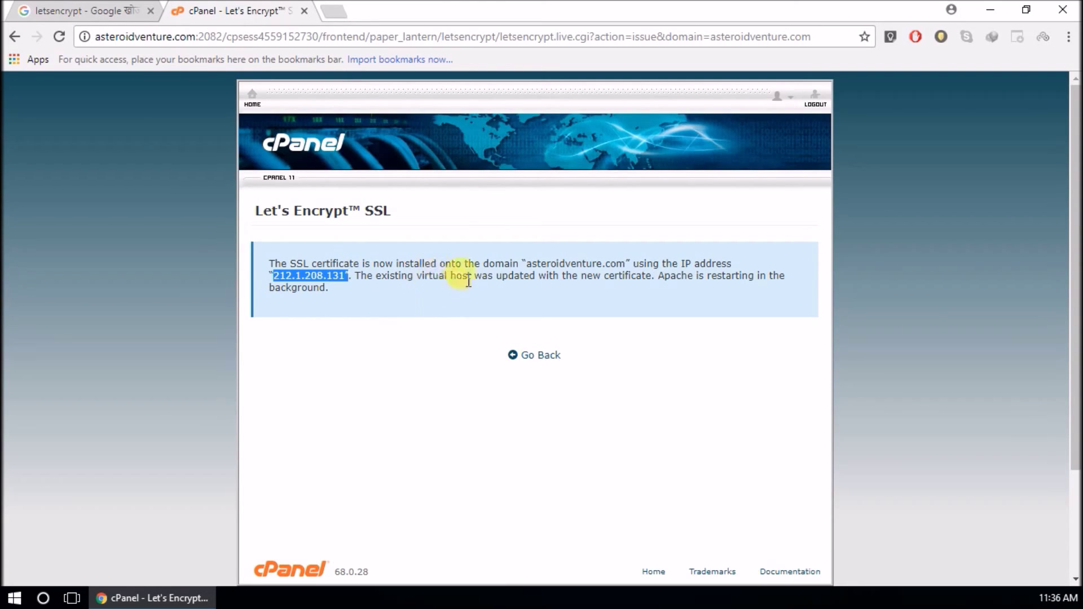
pyautogui.moveTo(602, 276); pyautogui.dragTo(785, 276)
pyautogui.click(649, 341)
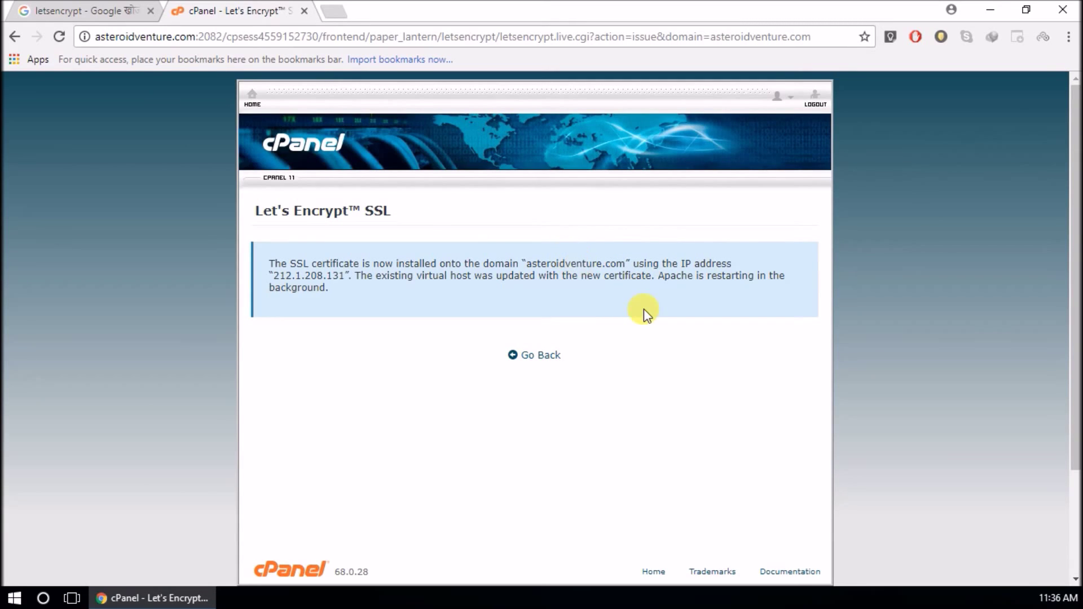
pyautogui.moveTo(664, 278); pyautogui.dragTo(667, 316)
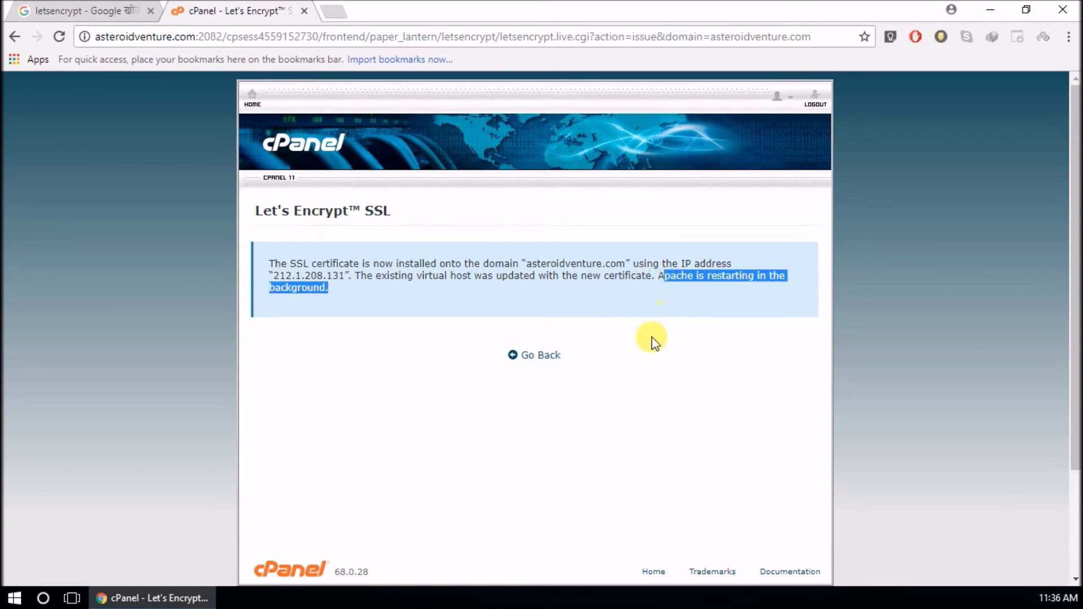
pyautogui.click(541, 359)
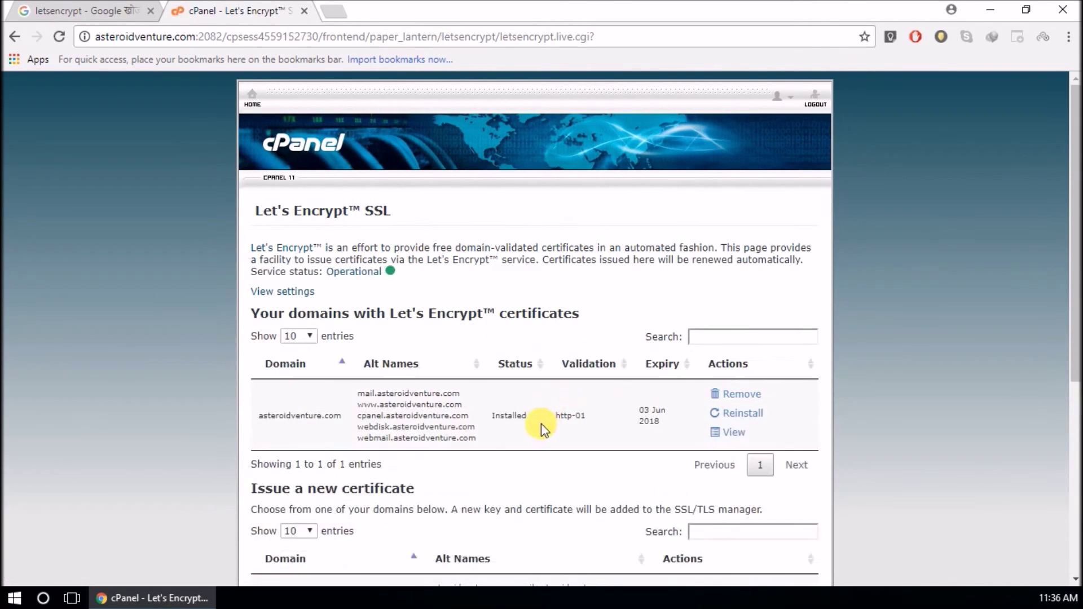
# Step: Highlight the installed certificate's main domain and alternate names in the table
pyautogui.scroll(-2, 541, 424)
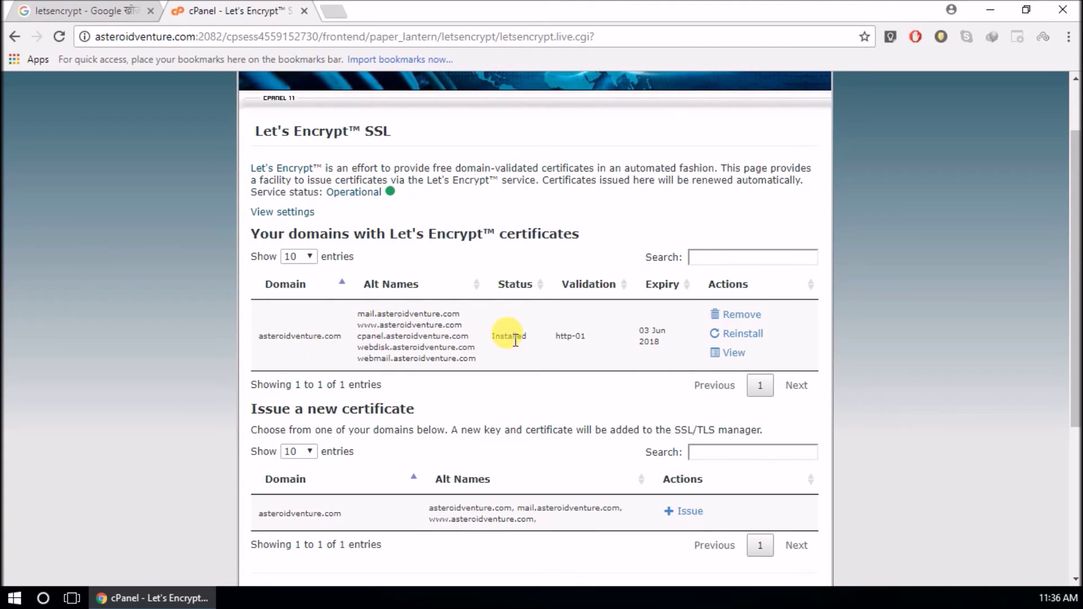
pyautogui.doubleClick(293, 336)
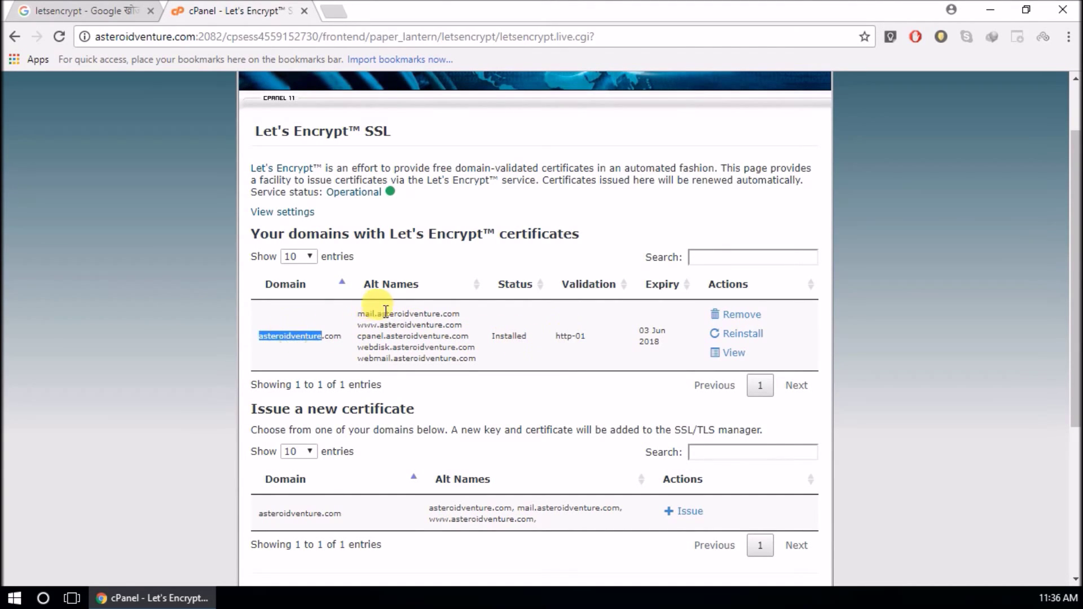
pyautogui.moveTo(394, 312); pyautogui.dragTo(406, 364)
# Step: View the certificate's details, issued by Let's Encrypt Authority X3, then return to the list
pyautogui.click(714, 357)
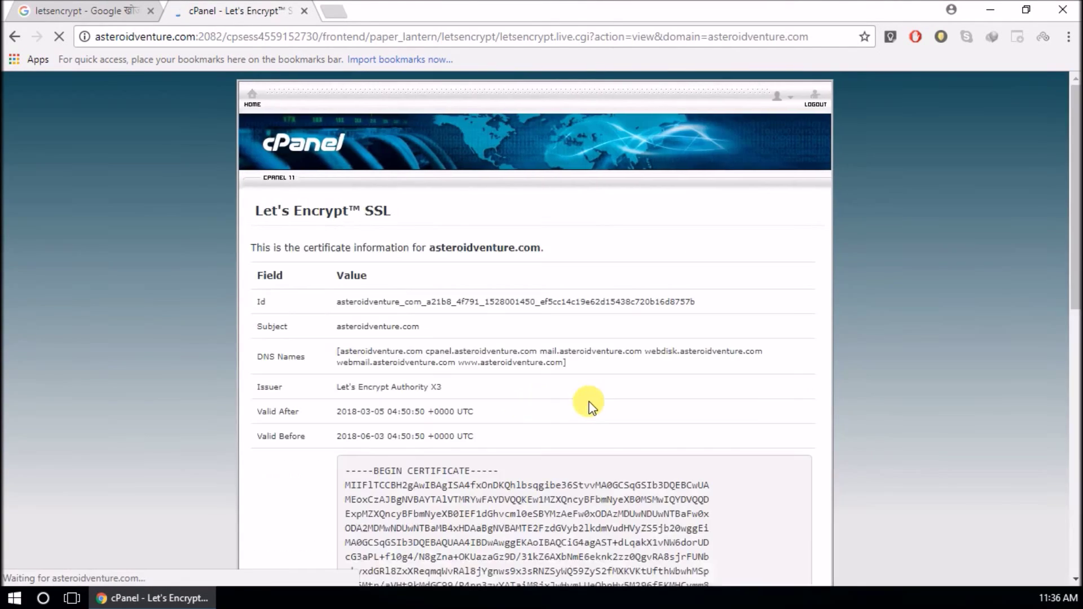
pyautogui.scroll(-2, 567, 408)
pyautogui.scroll(-1, 395, 350)
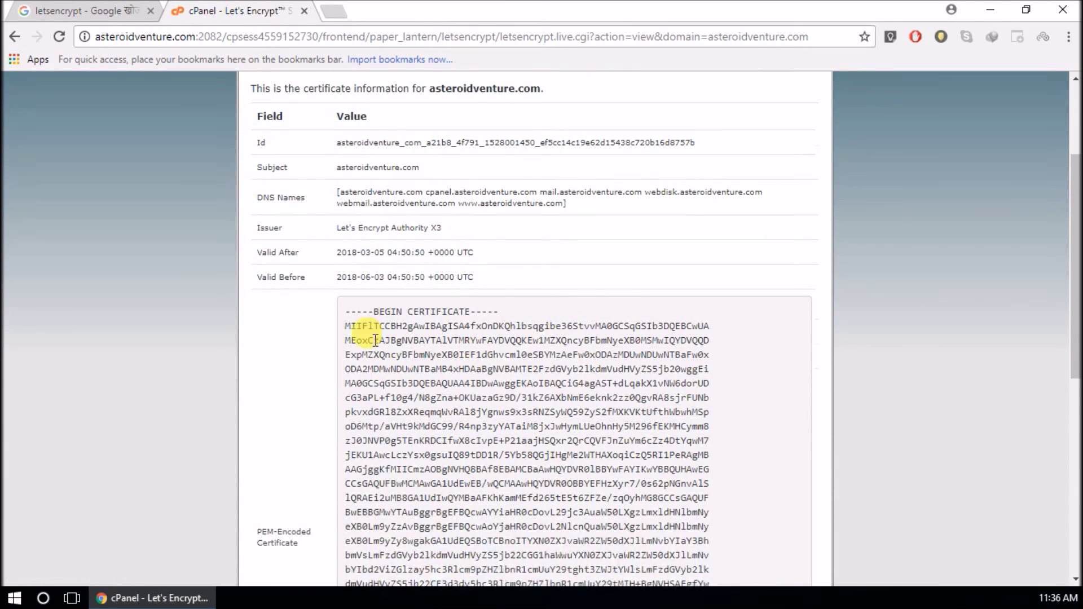
pyautogui.moveTo(346, 320); pyautogui.dragTo(470, 498)
pyautogui.scroll(-5, 497, 491)
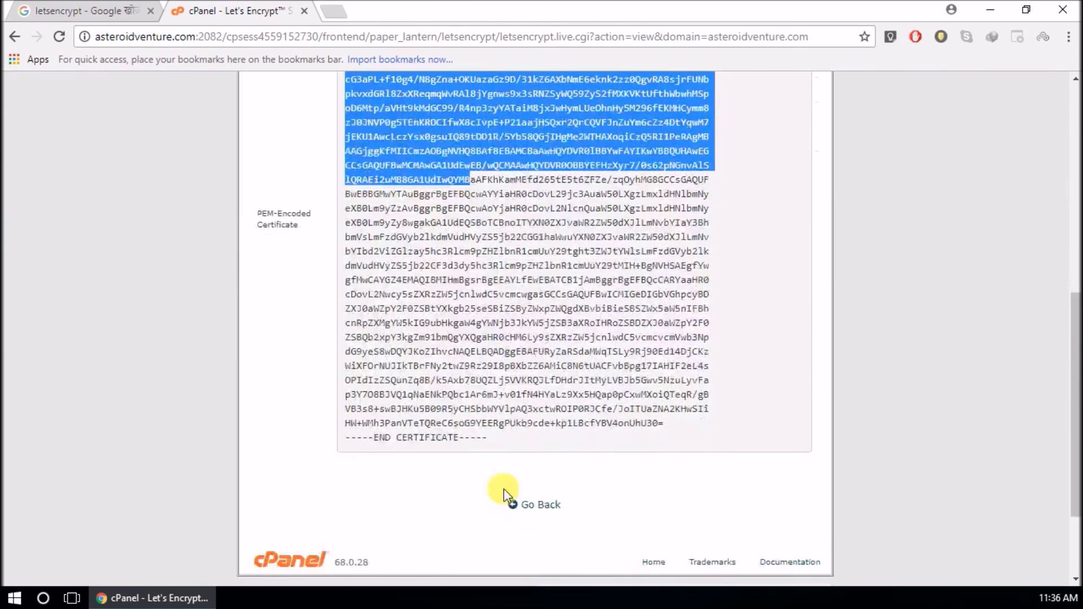
pyautogui.scroll(10, 549, 453)
pyautogui.hotkey('alt', 'Left')
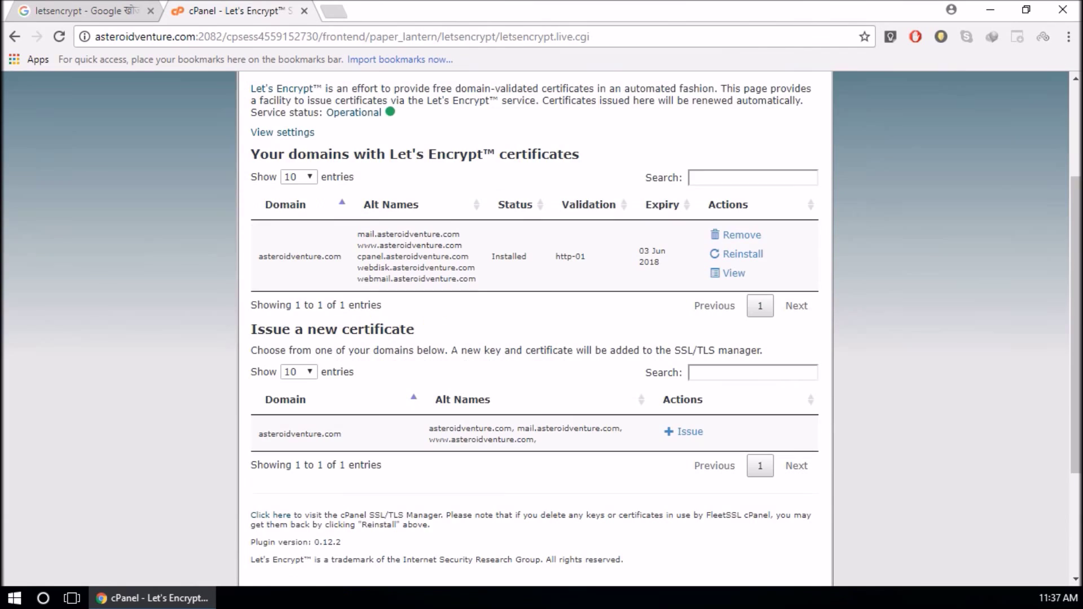
# Step: Check the cPanel page's insecure connection info and select asteroidventure.com in the address
pyautogui.click(84, 37)
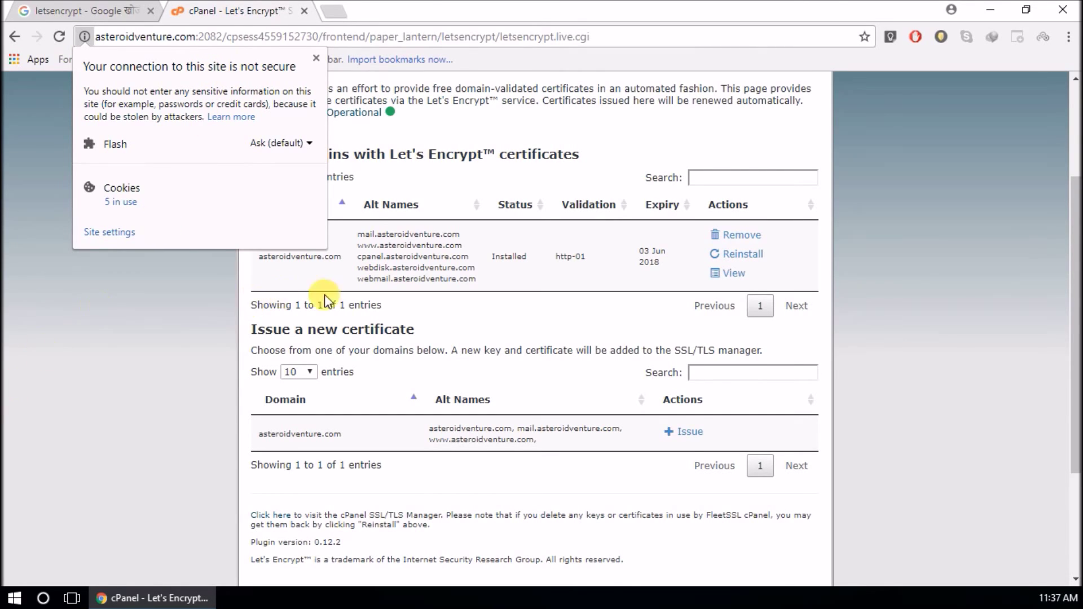
pyautogui.click(421, 36)
pyautogui.doubleClick(189, 37)
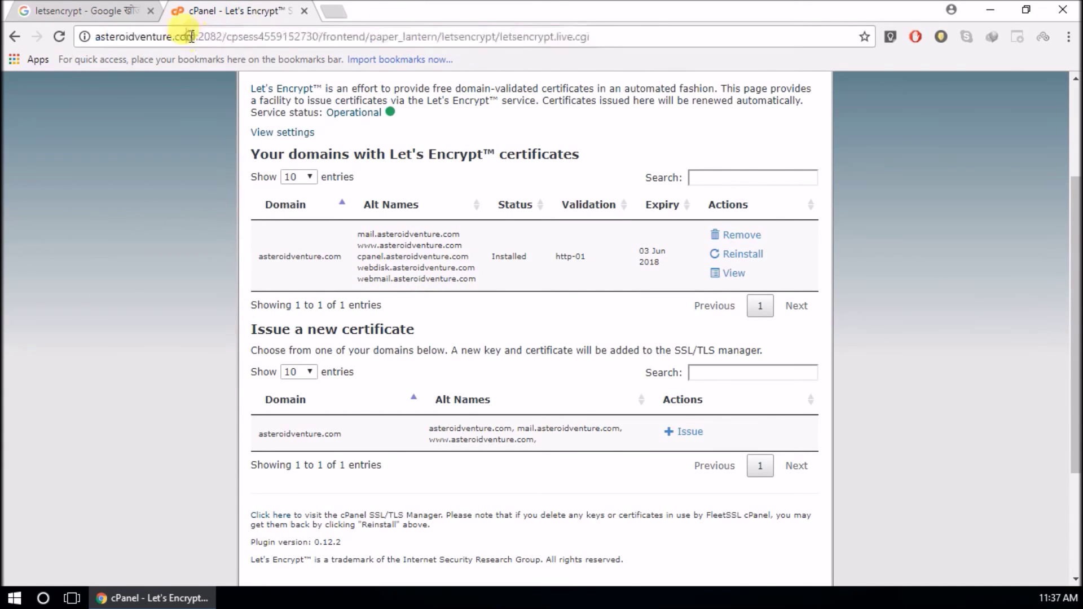
pyautogui.moveTo(153, 36); pyautogui.dragTo(91, 35)
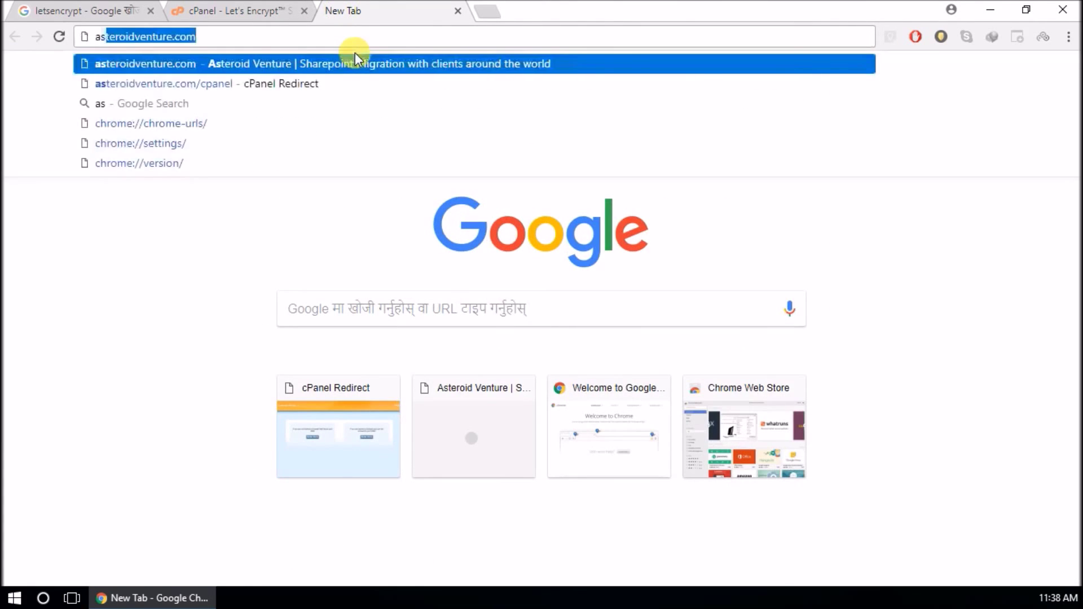
# Step: Load asteroidventure.com and check its certificate shows Let's Encrypt Authority X3, valid 3/5/2018–6/3/2018
pyautogui.write('idve')
pyautogui.press('Return')
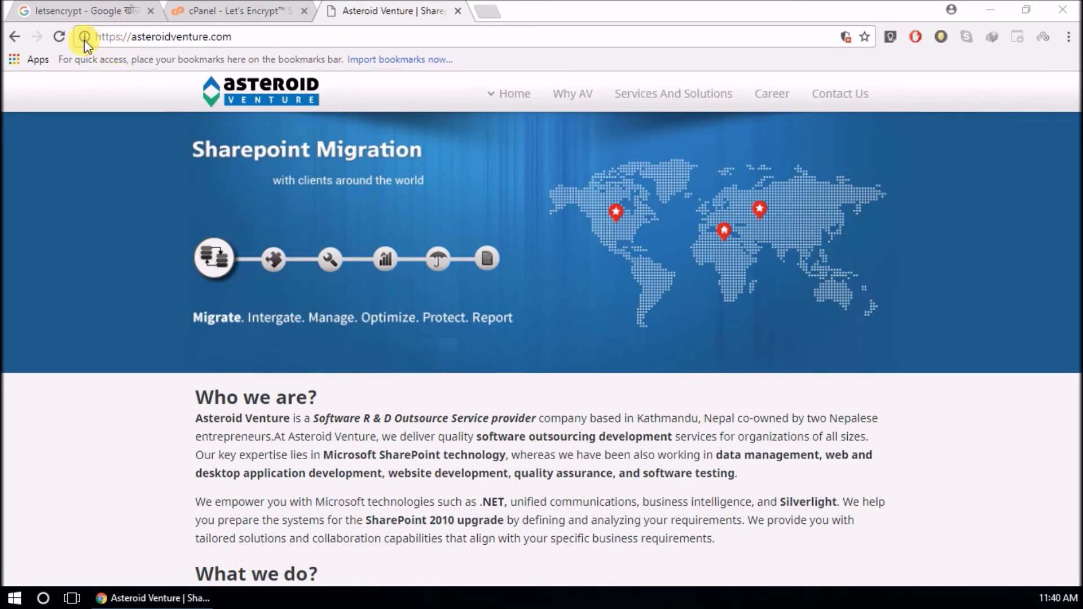
pyautogui.click(84, 36)
pyautogui.click(115, 219)
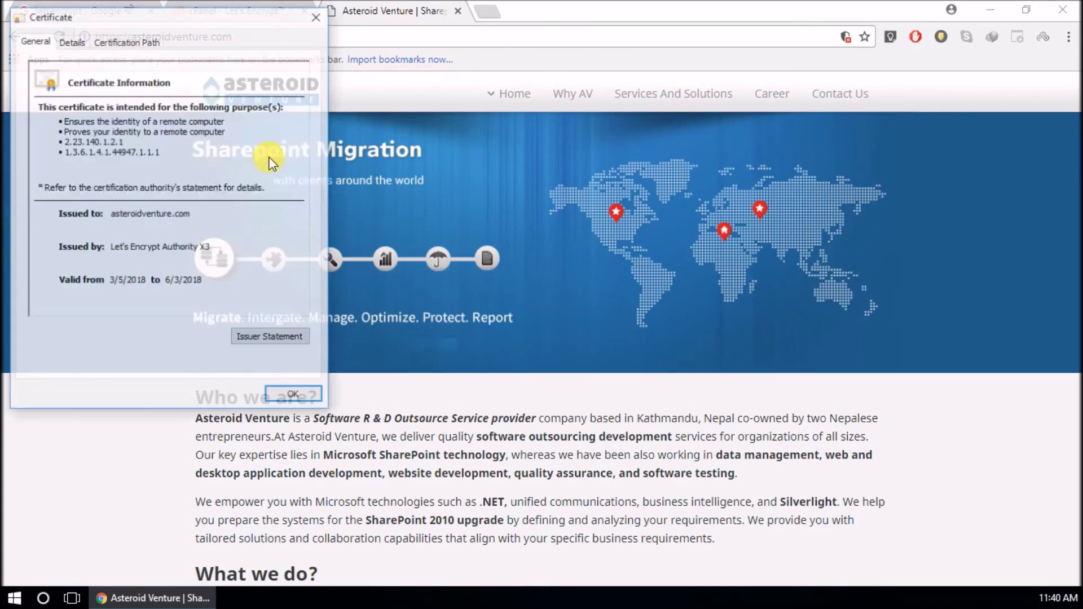
pyautogui.click(109, 215)
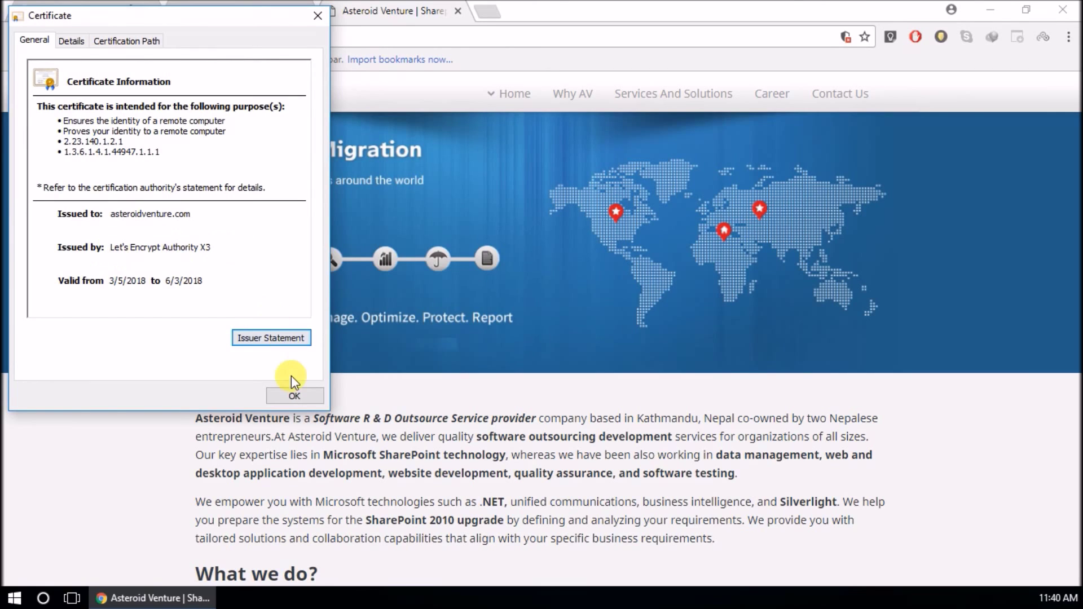
pyautogui.click(294, 395)
# Step: Load asteroidventure.com/webmail and confirm the login page at port 2096 reports a valid secure certificate
pyautogui.click(285, 35)
pyautogui.write('/webmail')
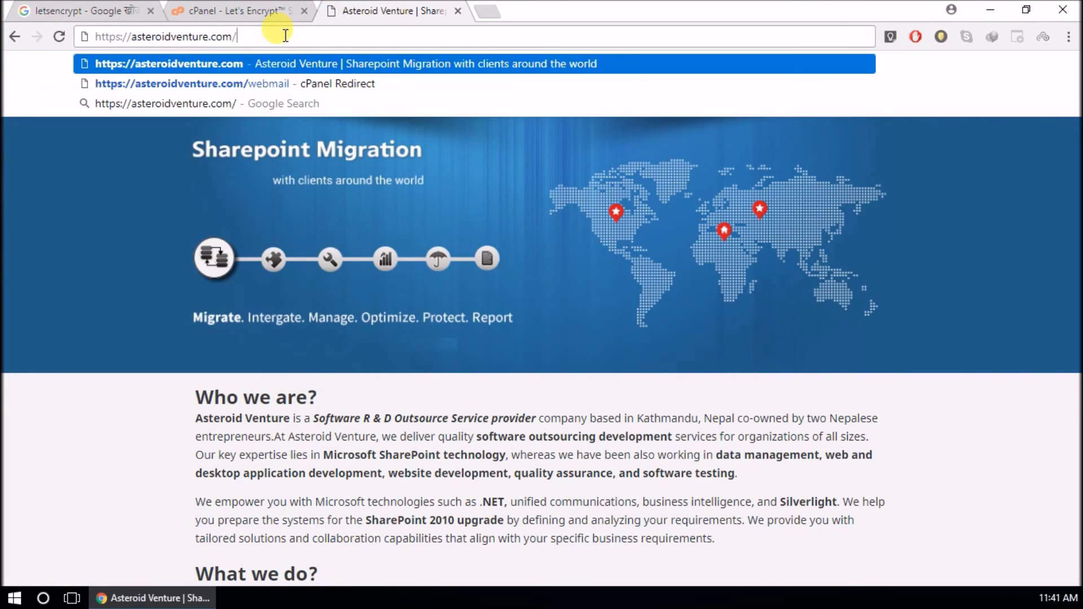
pyautogui.press('Return')
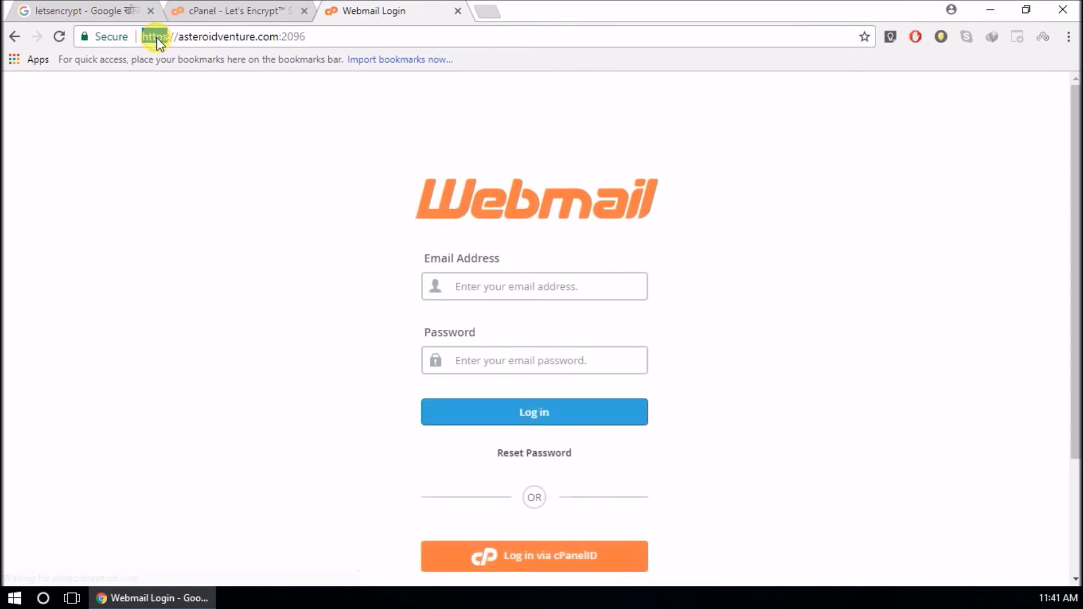
pyautogui.click(102, 39)
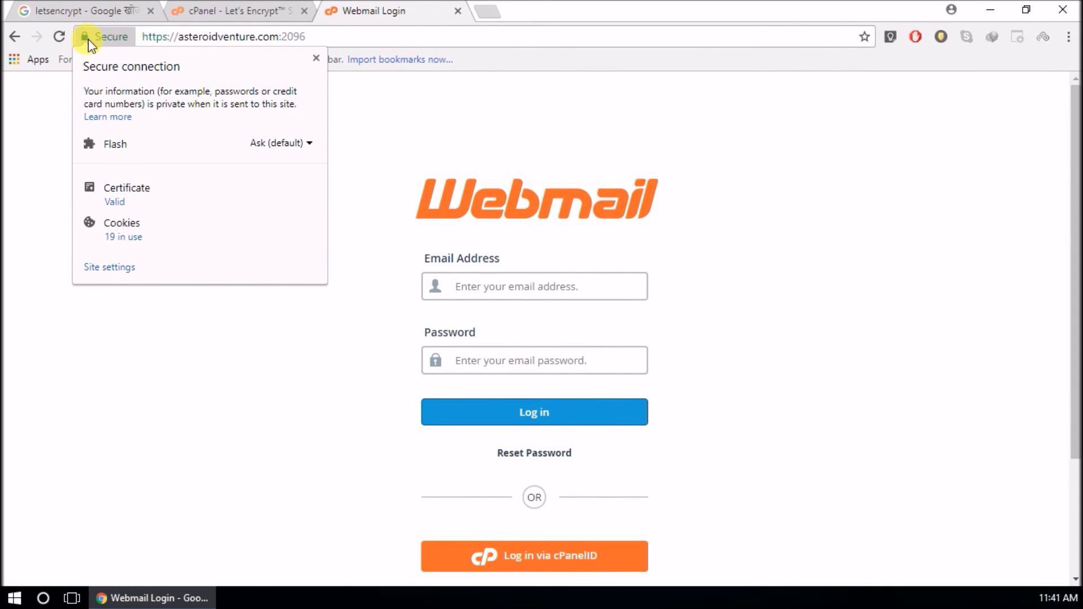
pyautogui.click(353, 22)
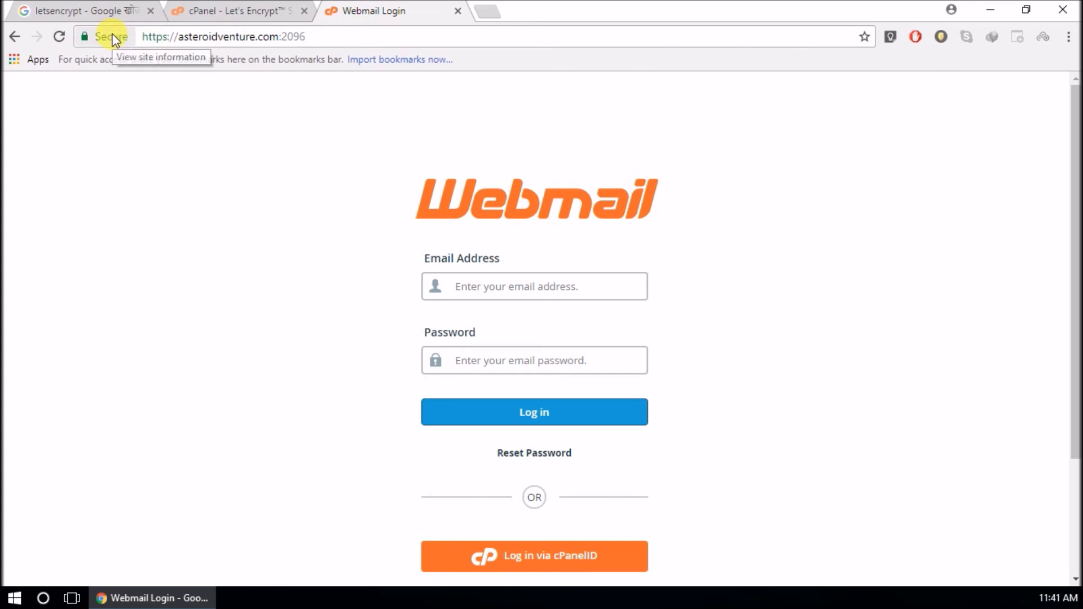